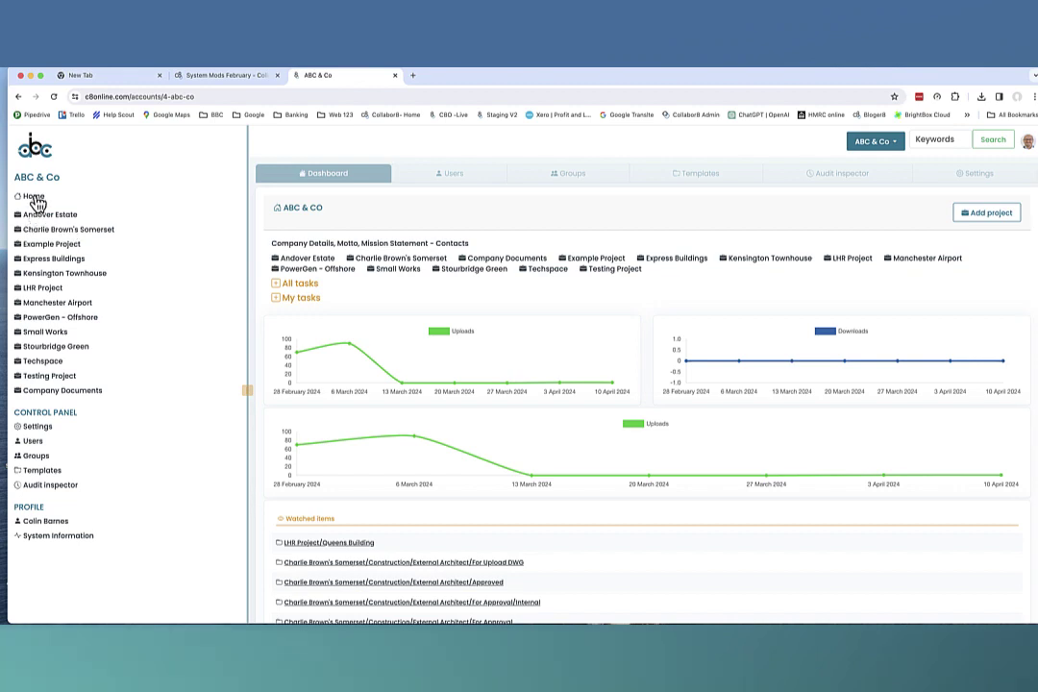
- Open the form for inviting users to the ABC & Co account and check the option to copy permissions from another user
click(36, 198)
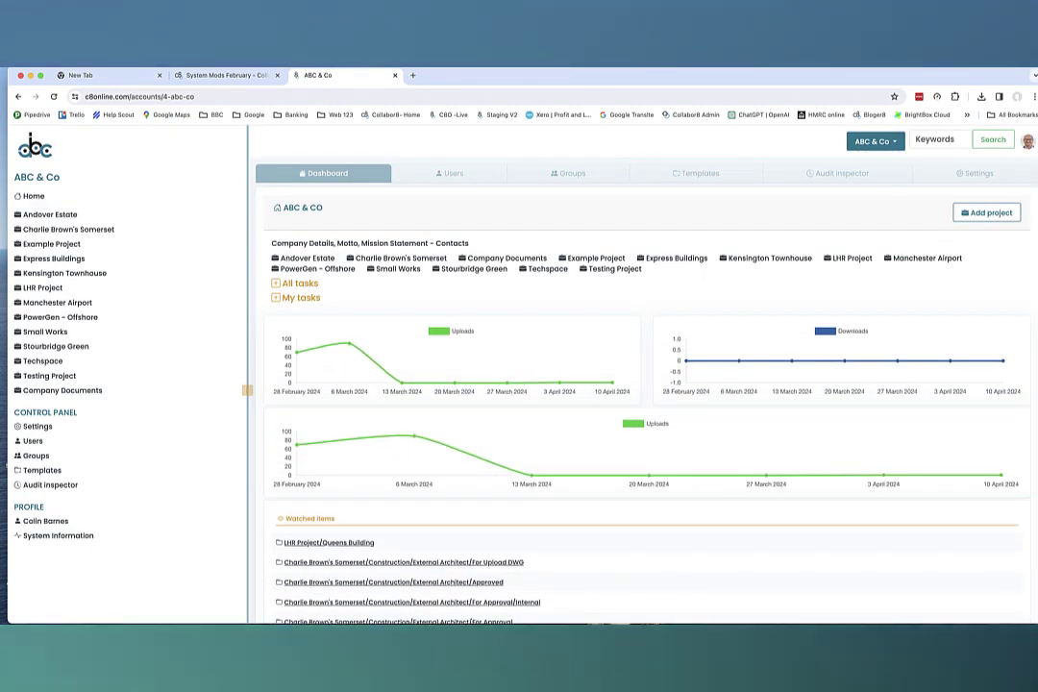
click(995, 181)
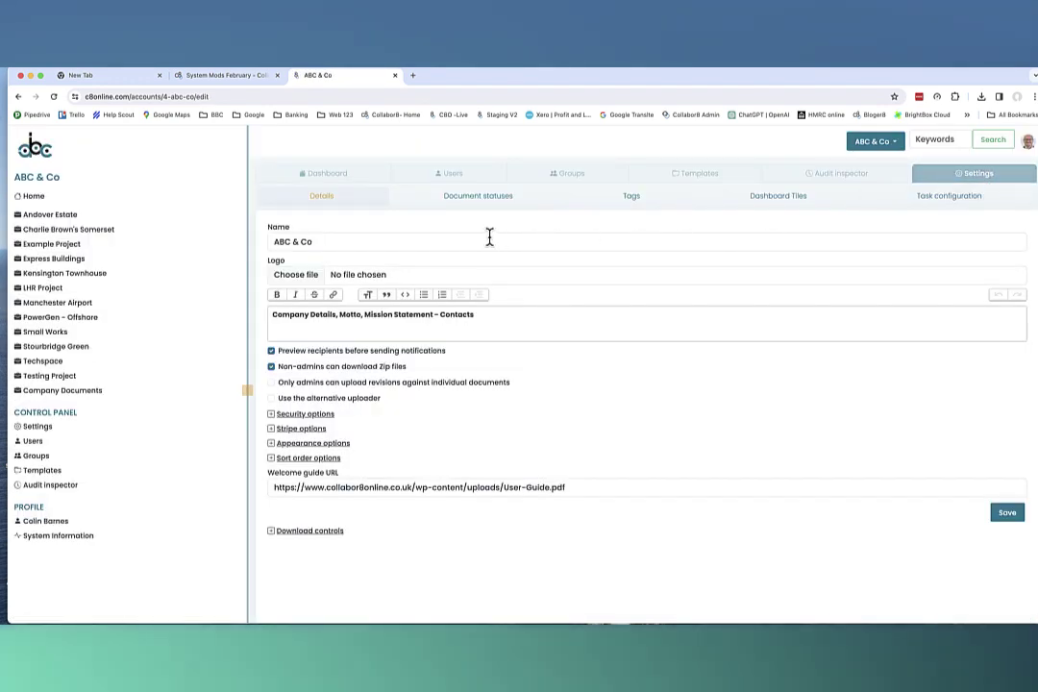
click(436, 177)
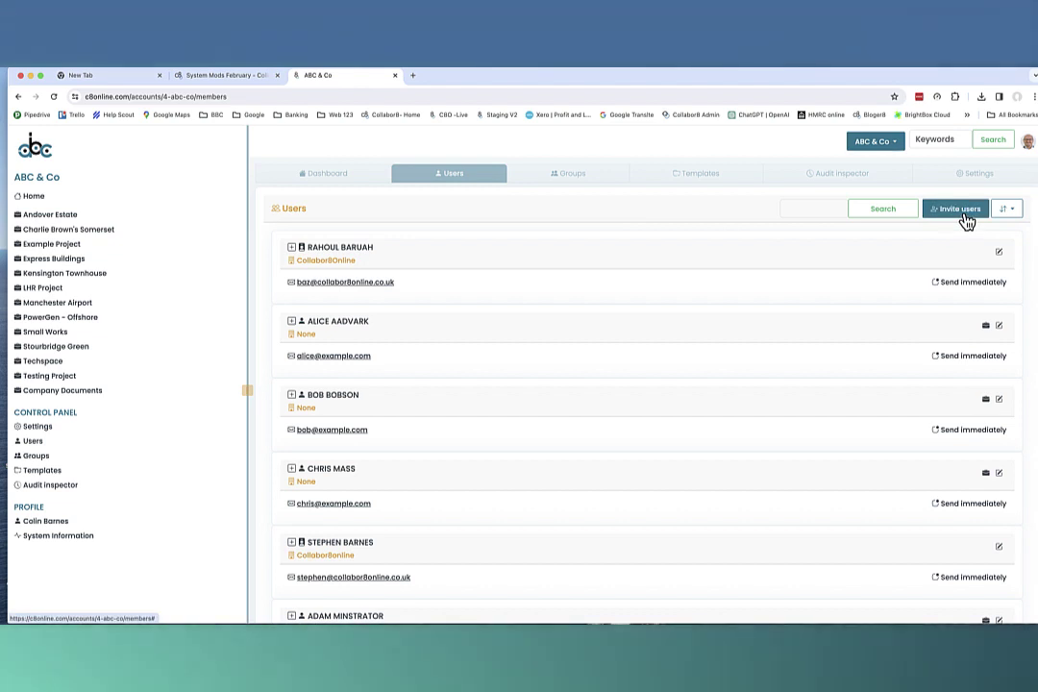
click(964, 216)
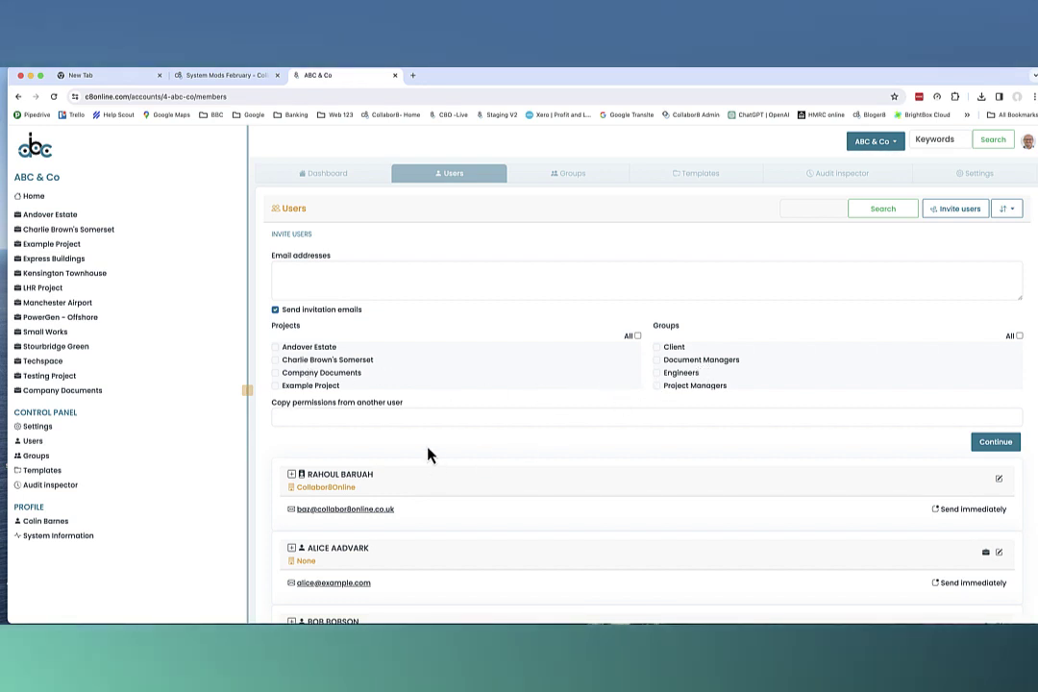
click(404, 421)
click(404, 422)
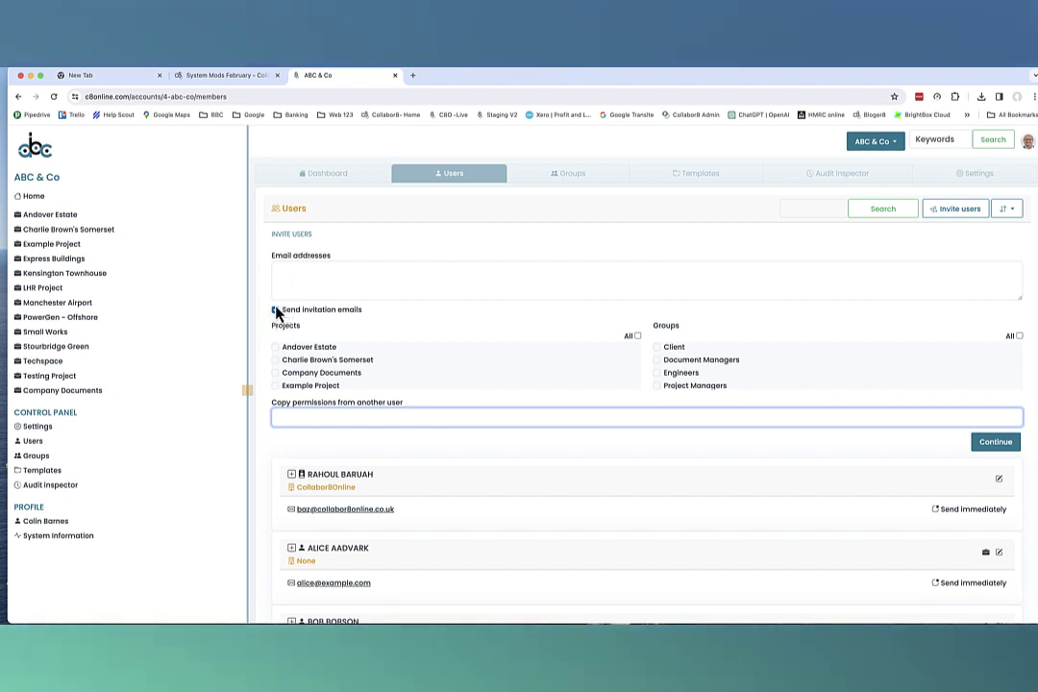
- Switch sending of invitation emails off and back on in the invite form, and place the cursor in the email addresses field
click(276, 310)
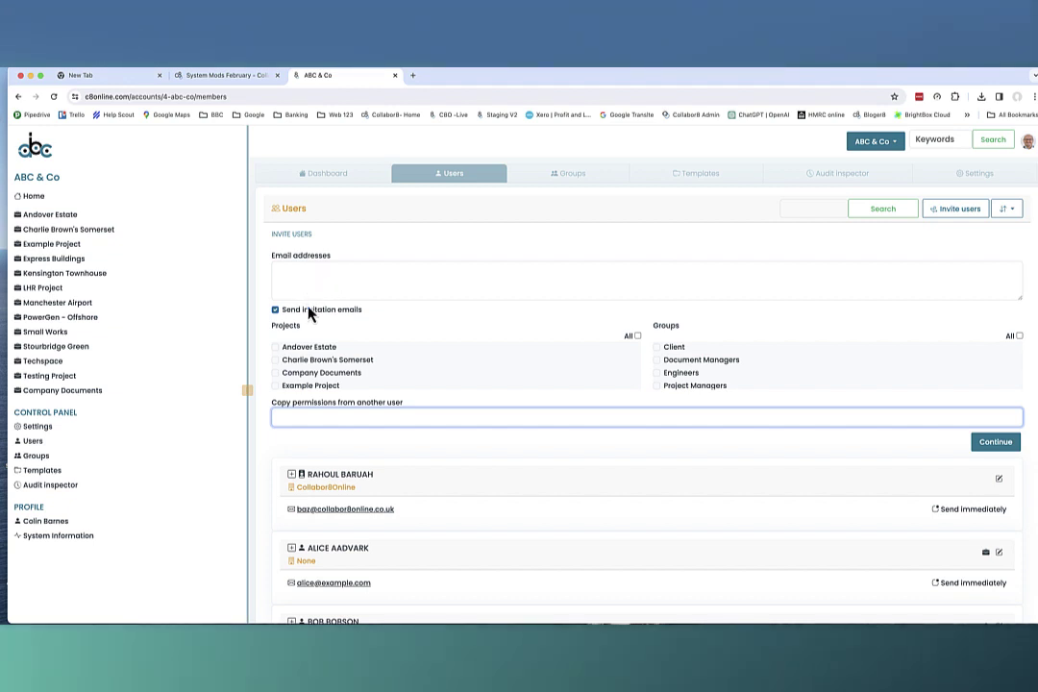
click(275, 310)
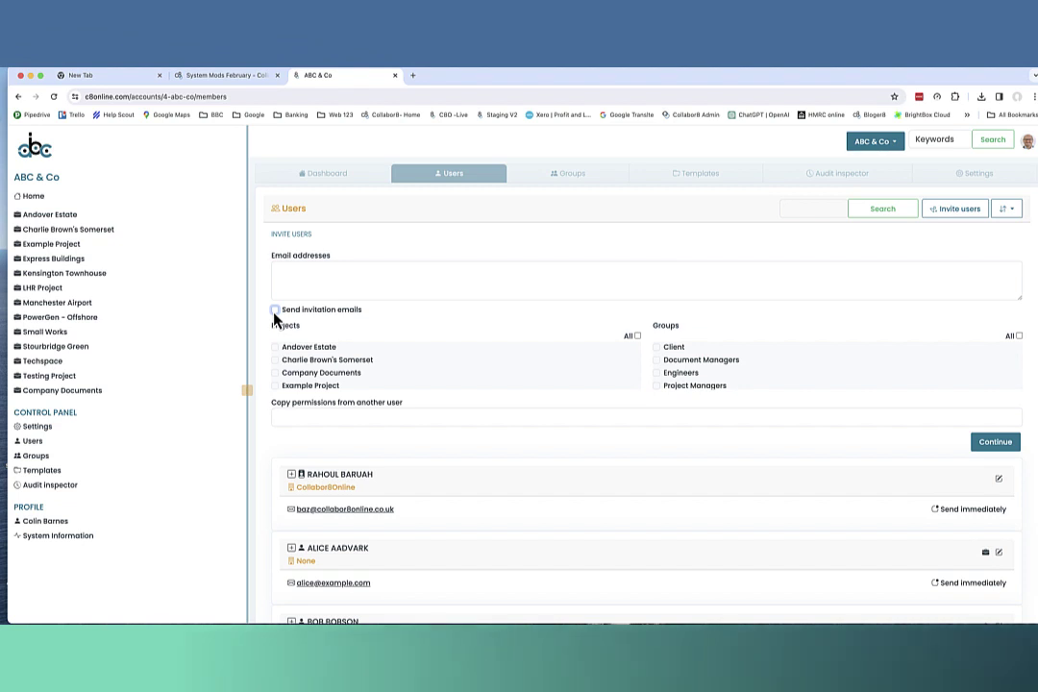
click(276, 312)
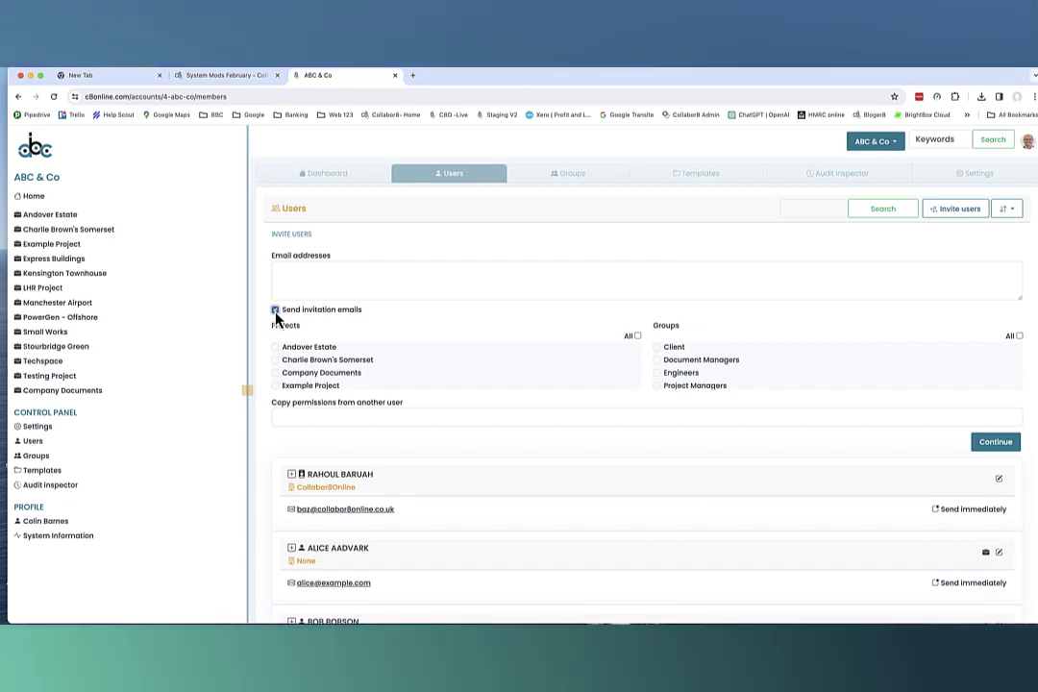
click(396, 283)
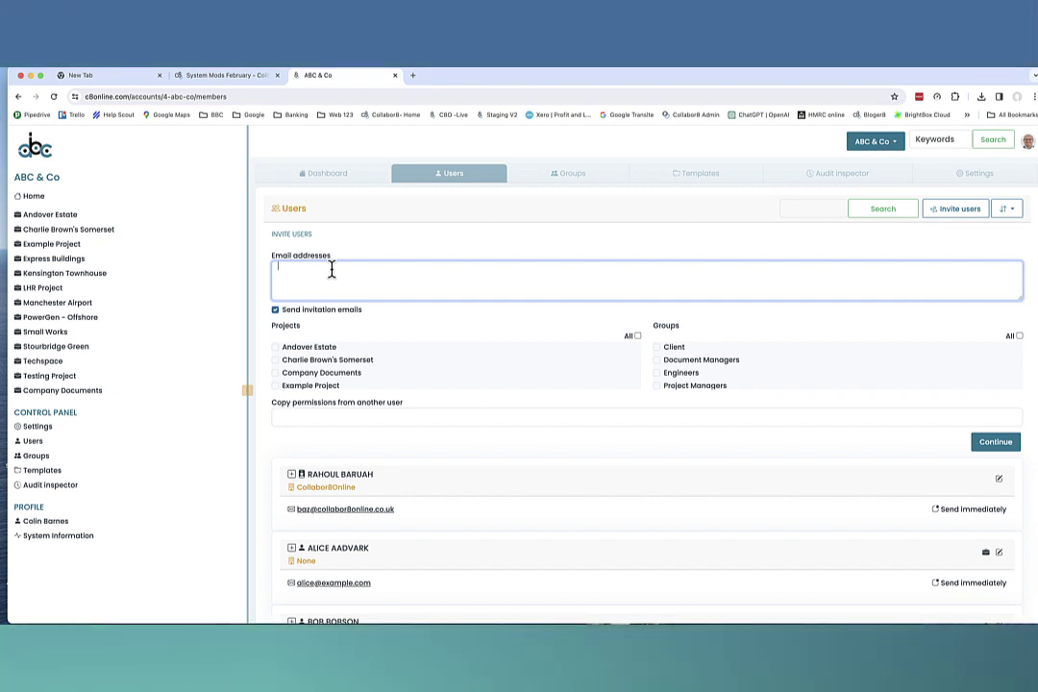
- Review the account's user groups and its folder templates
click(579, 177)
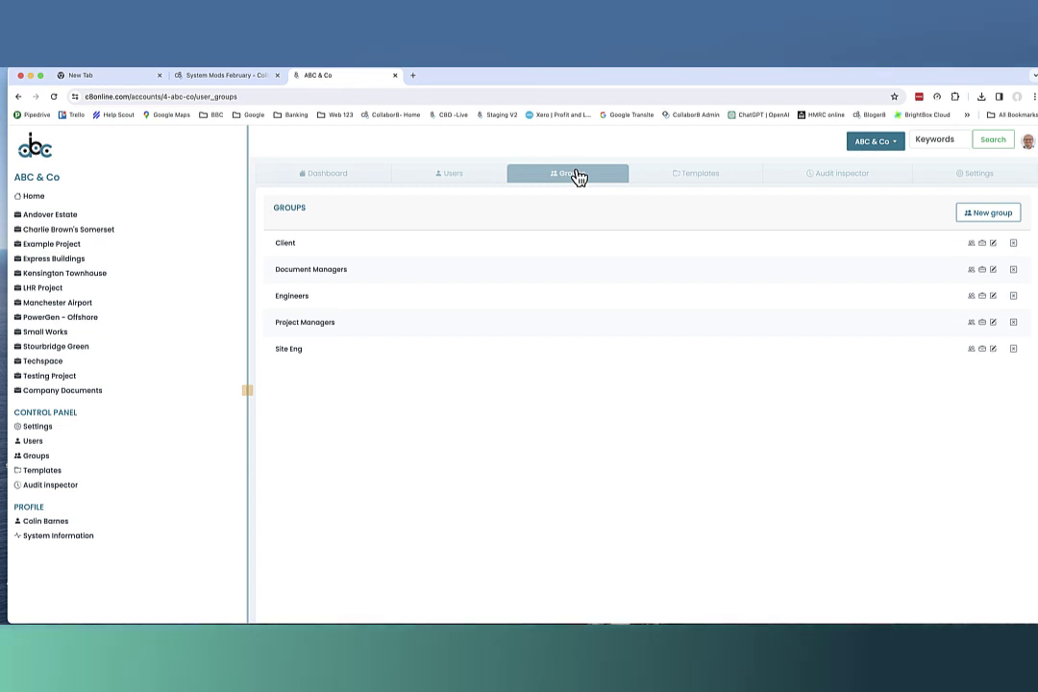
click(694, 185)
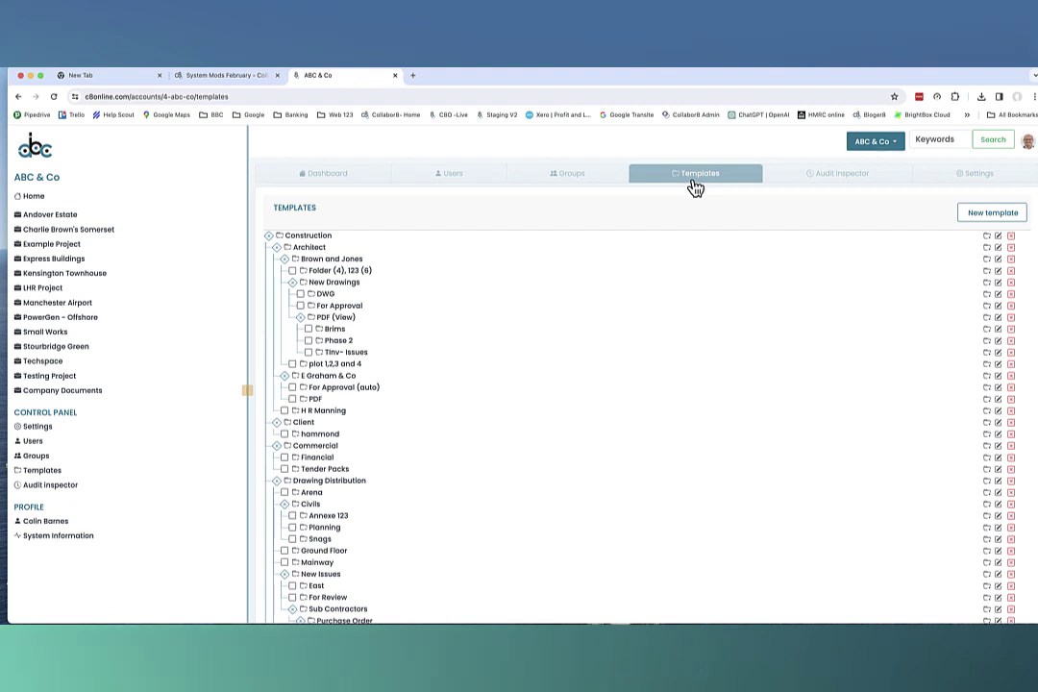
- Open the audit inspector and check which activity categories it can be filtered by
click(851, 182)
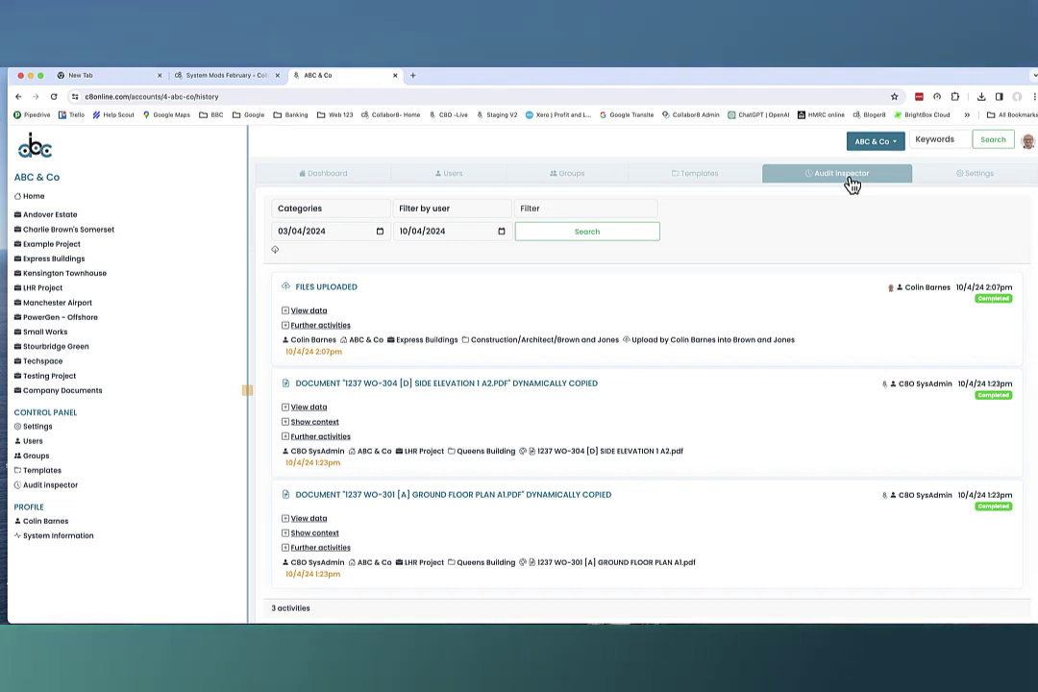
click(326, 216)
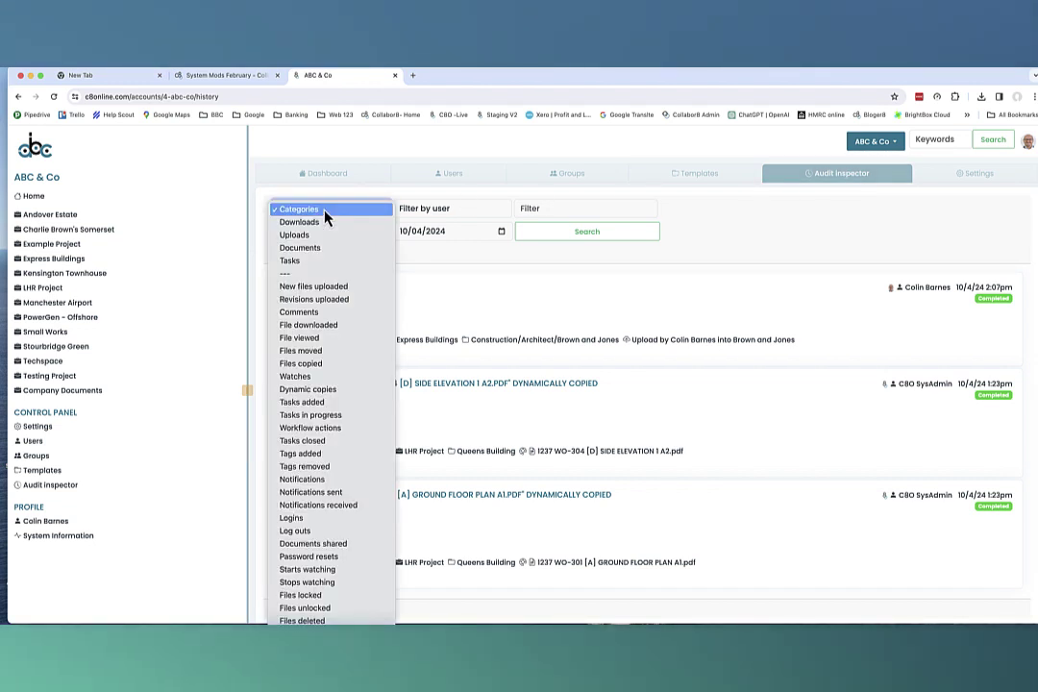
click(326, 216)
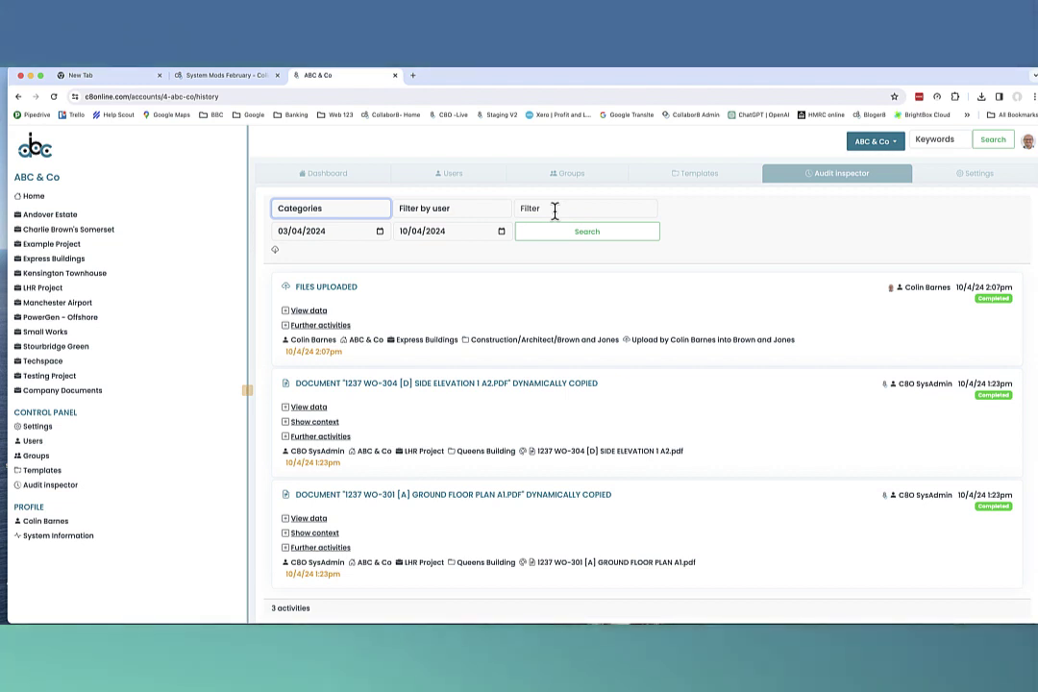
- Open the account settings and examine the general details and the expanded security options
click(961, 182)
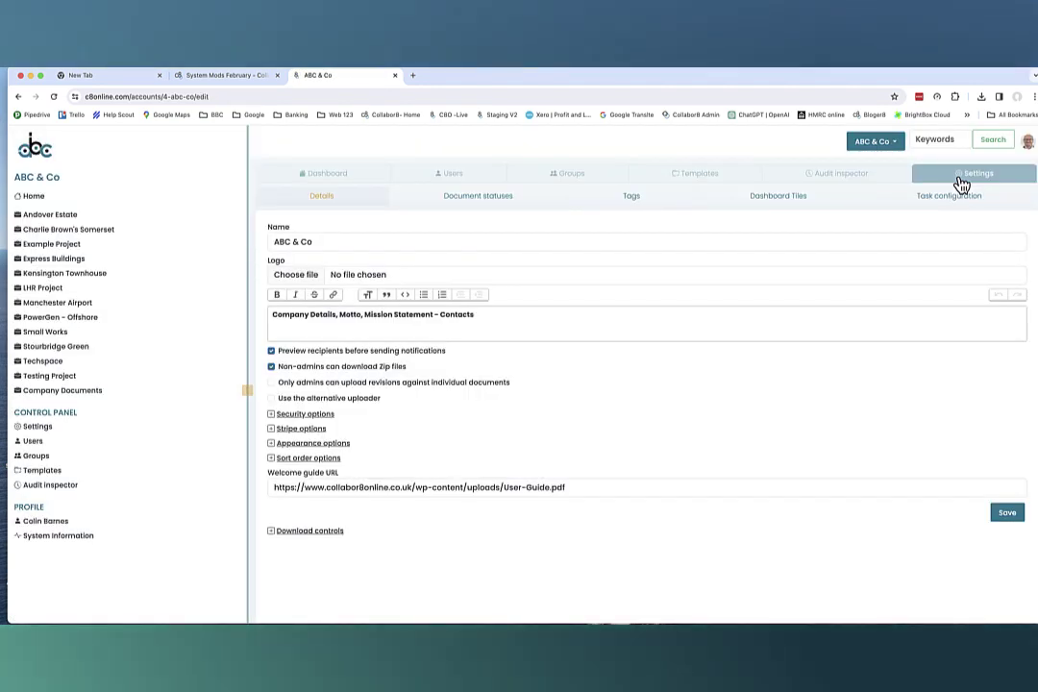
scroll(723, 401, down, 1)
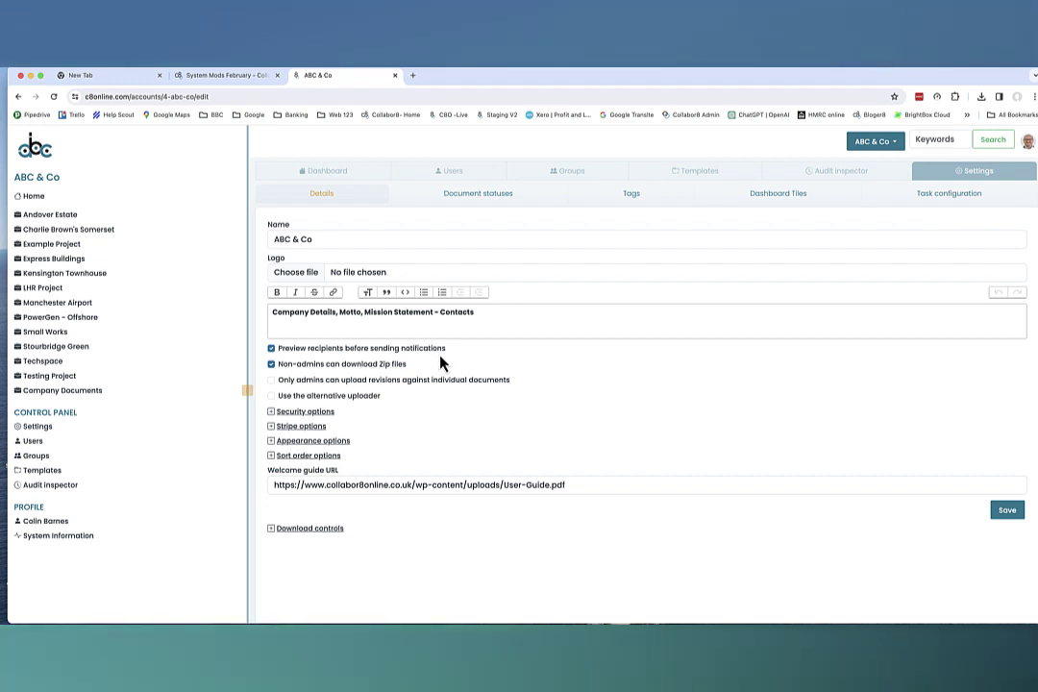
scroll(451, 383, down, 1)
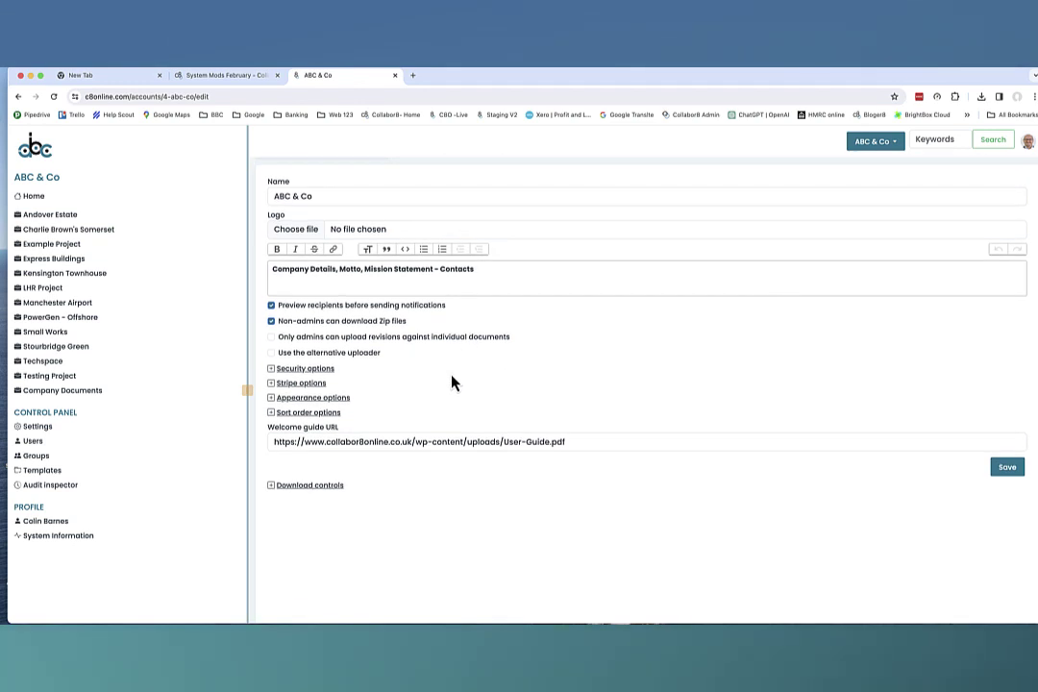
click(277, 370)
scroll(535, 423, down, 1)
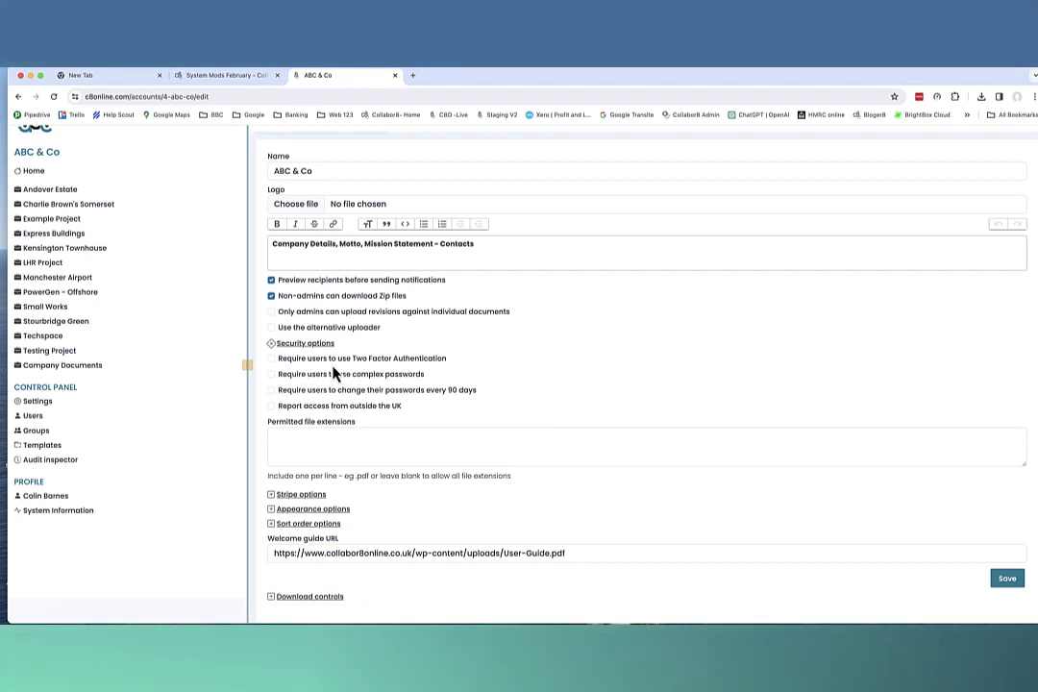
scroll(327, 388, down, 1)
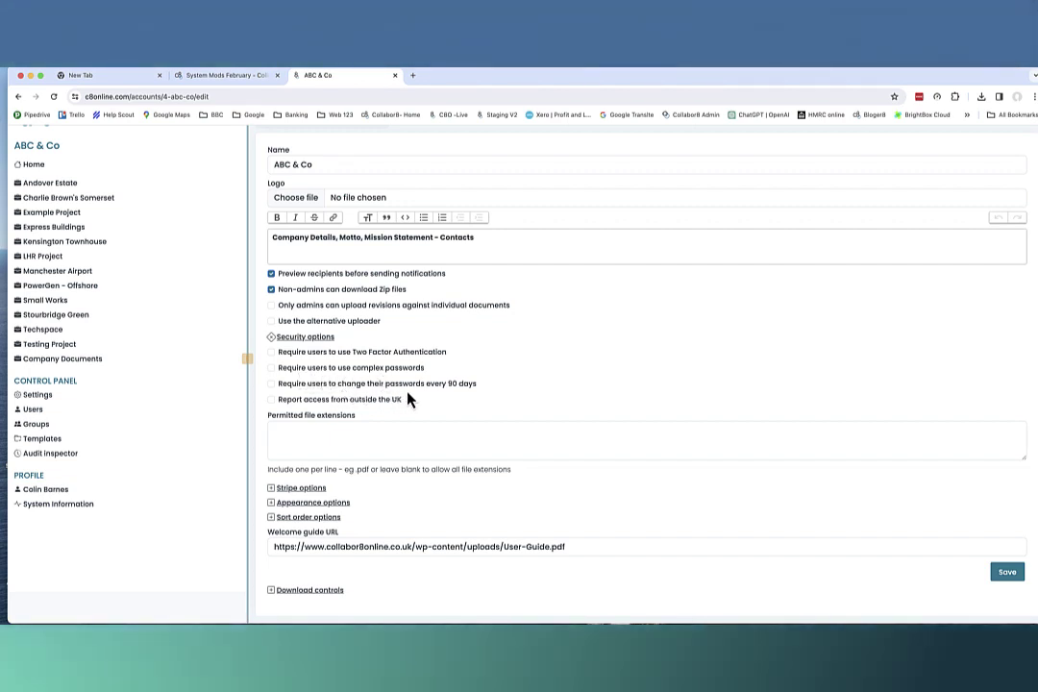
scroll(415, 401, down, 1)
scroll(415, 401, up, 1)
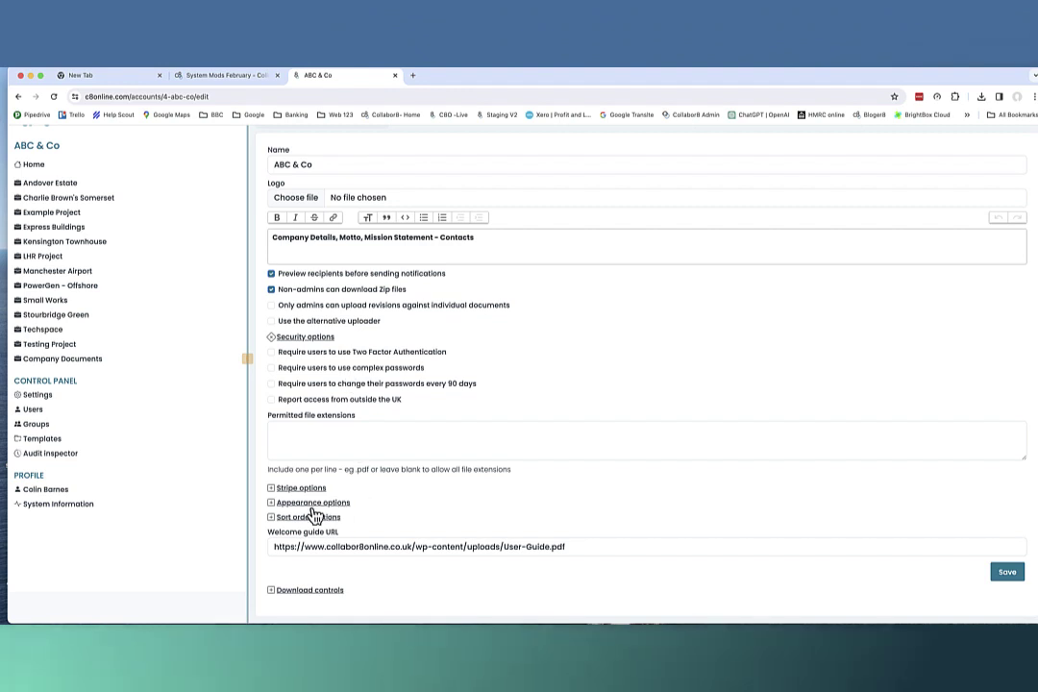
- Expand the appearance and sort order options in the account details and check the available ways to sort projects
click(279, 509)
scroll(442, 496, down, 3)
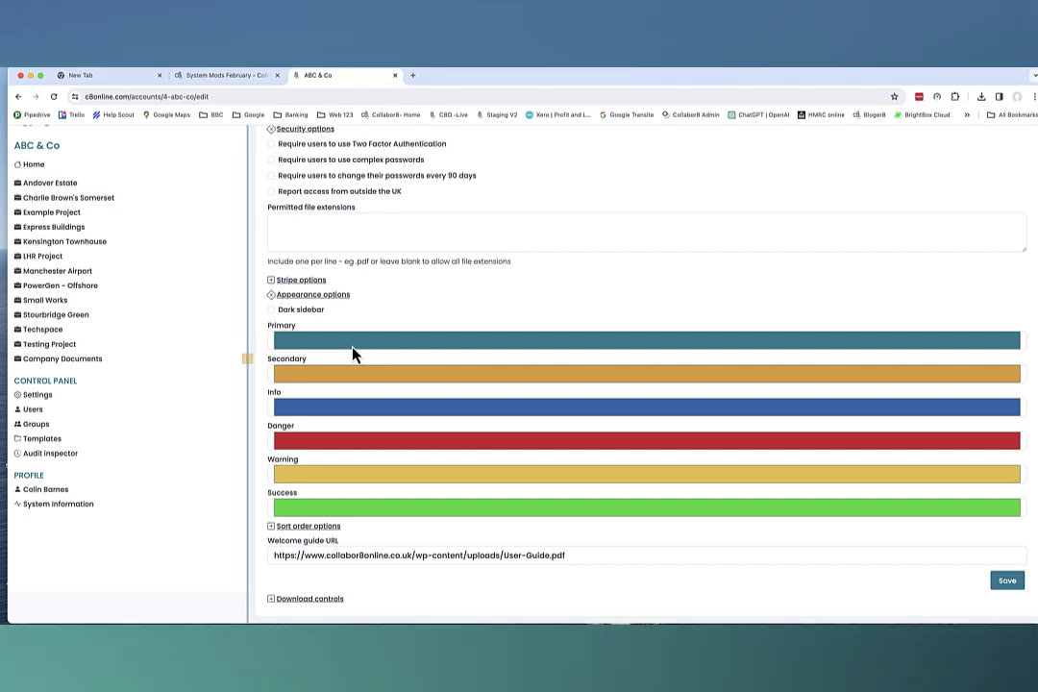
click(288, 526)
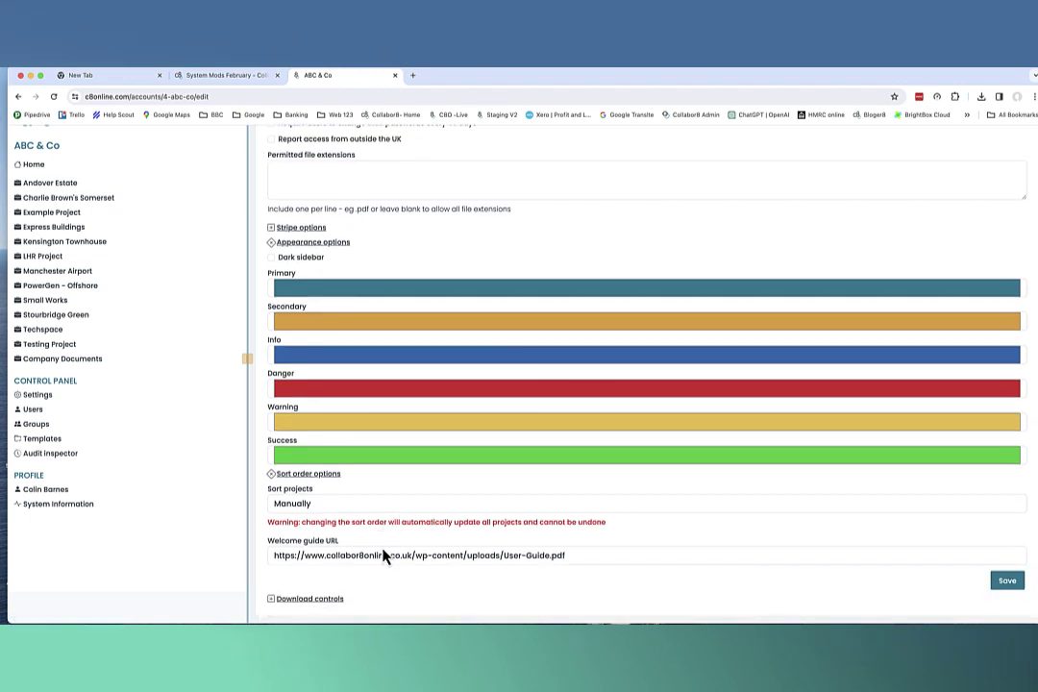
click(310, 506)
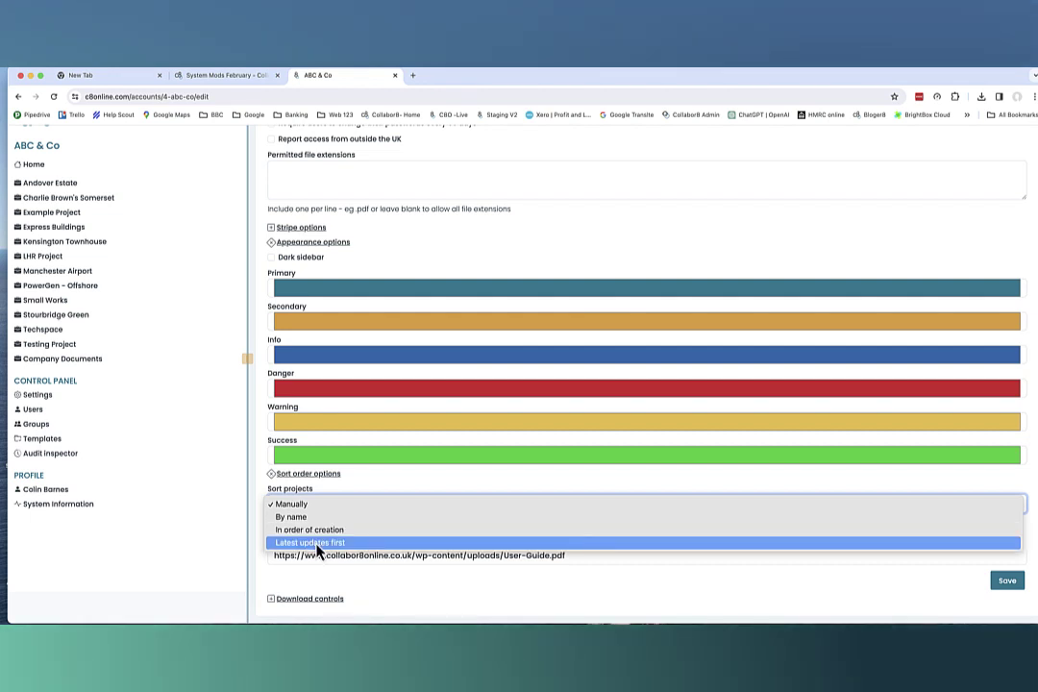
click(310, 507)
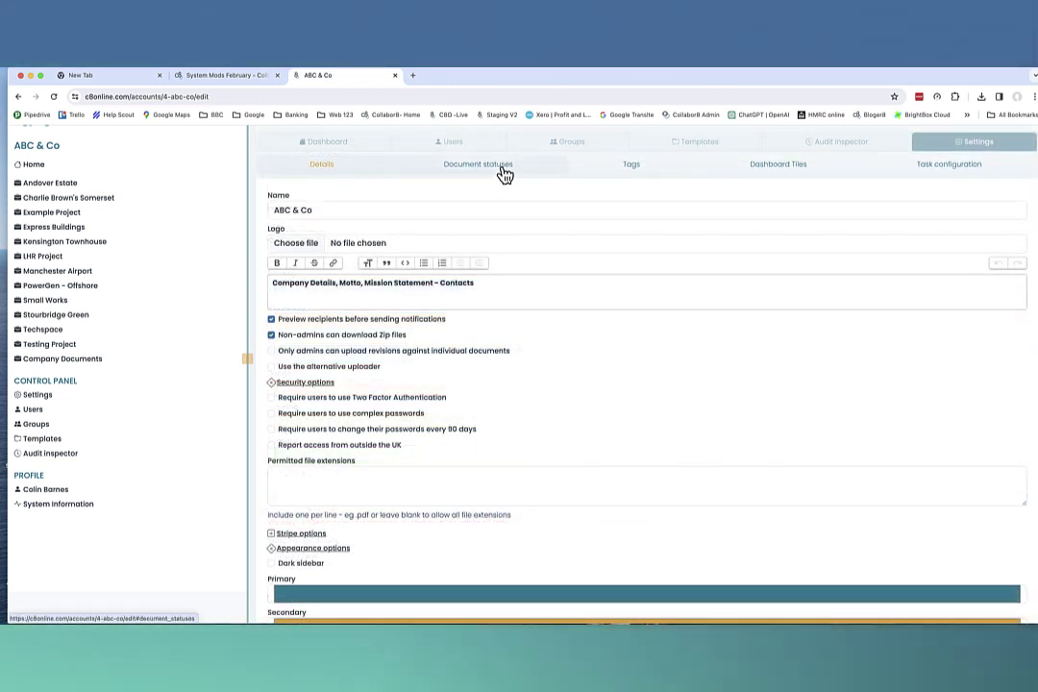
- Open the A- Status document status for editing and examine its name, colour, default and chart options alongside the other statuses
click(502, 174)
scroll(502, 174, up, 1)
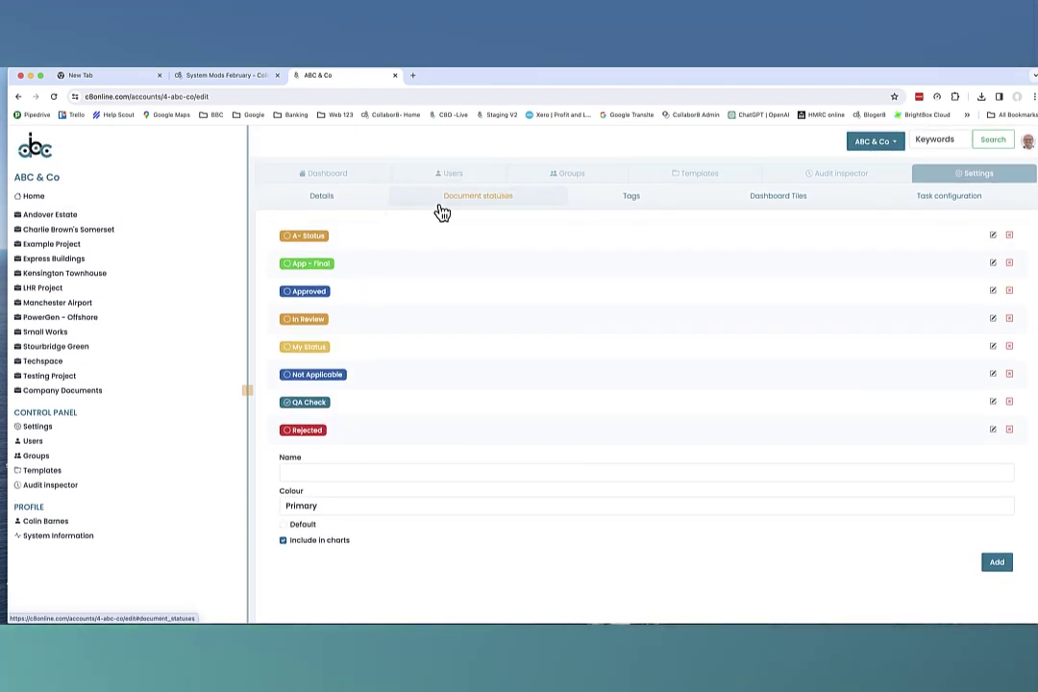
click(993, 237)
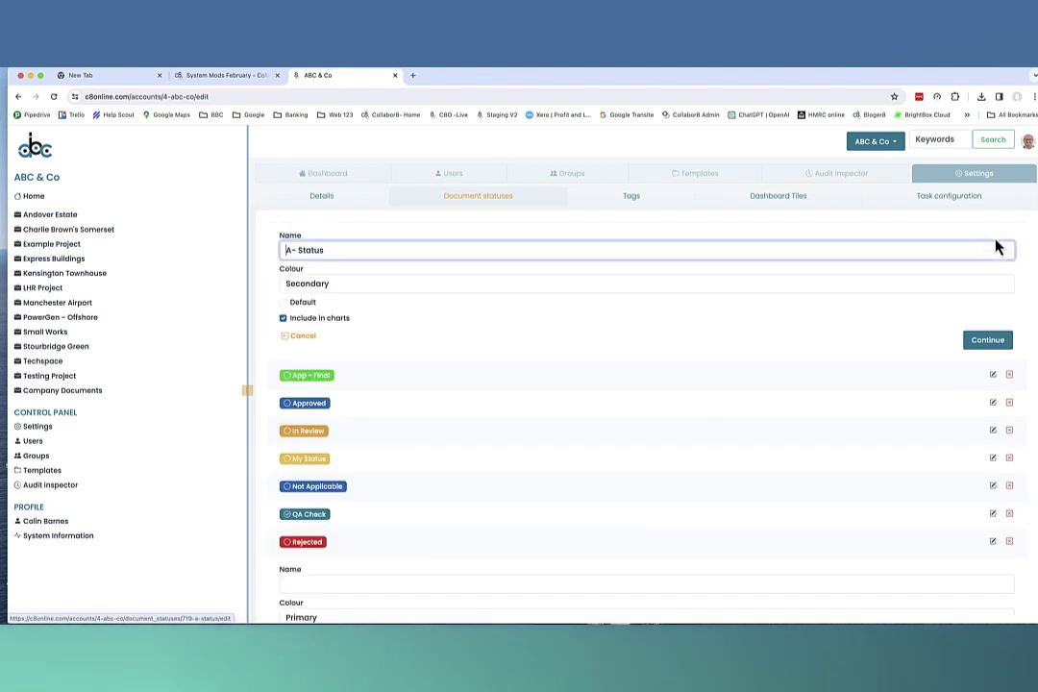
click(422, 292)
click(422, 292)
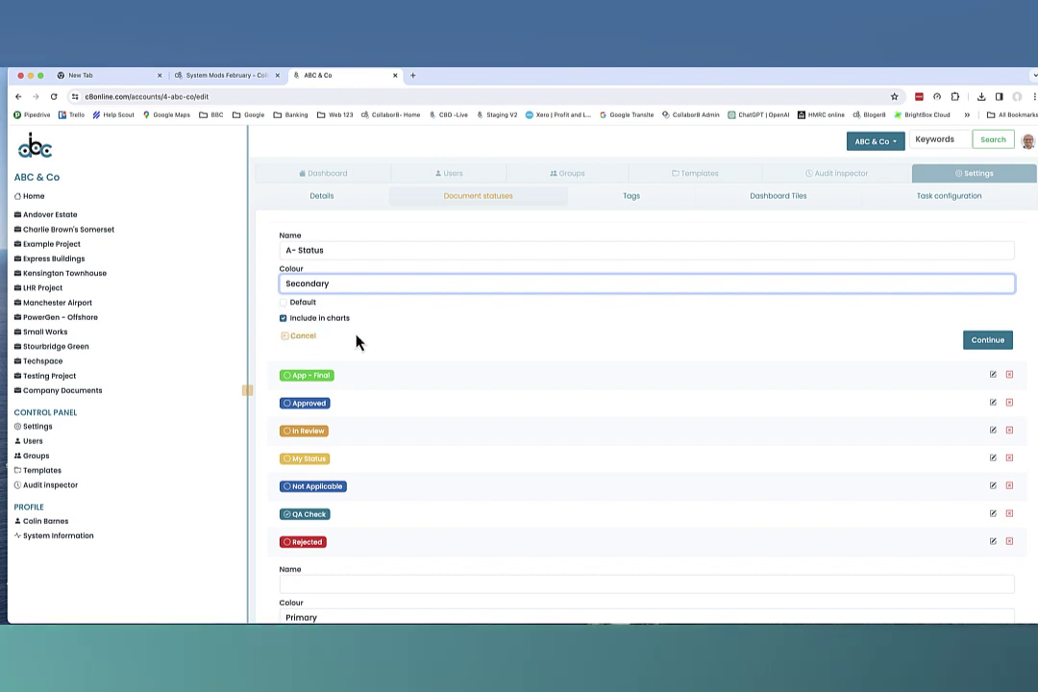
scroll(356, 335, down, 1)
scroll(356, 336, up, 1)
scroll(320, 332, down, 1)
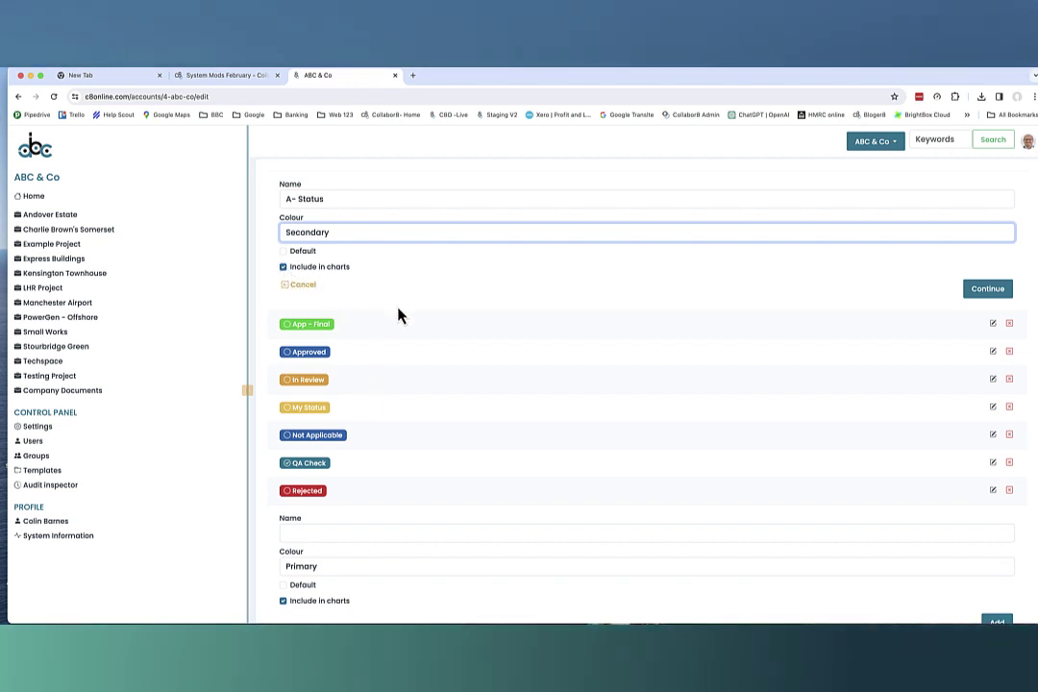
scroll(399, 316, up, 1)
scroll(369, 344, down, 1)
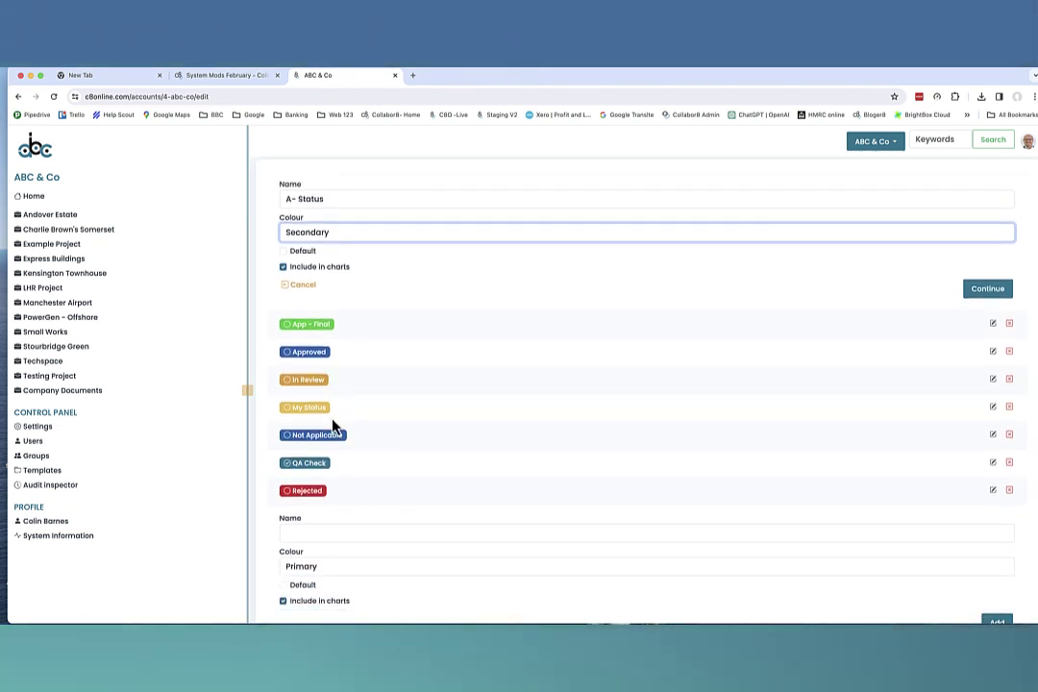
scroll(336, 309, up, 1)
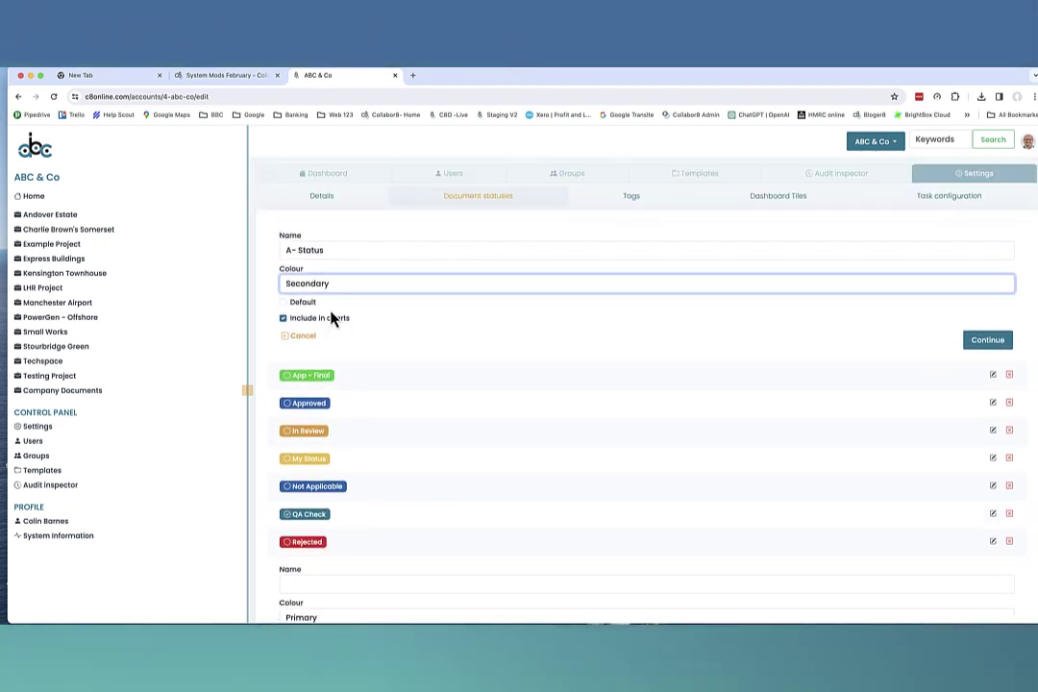
- Examine the account's list of tags and the fields for adding a new one
click(615, 202)
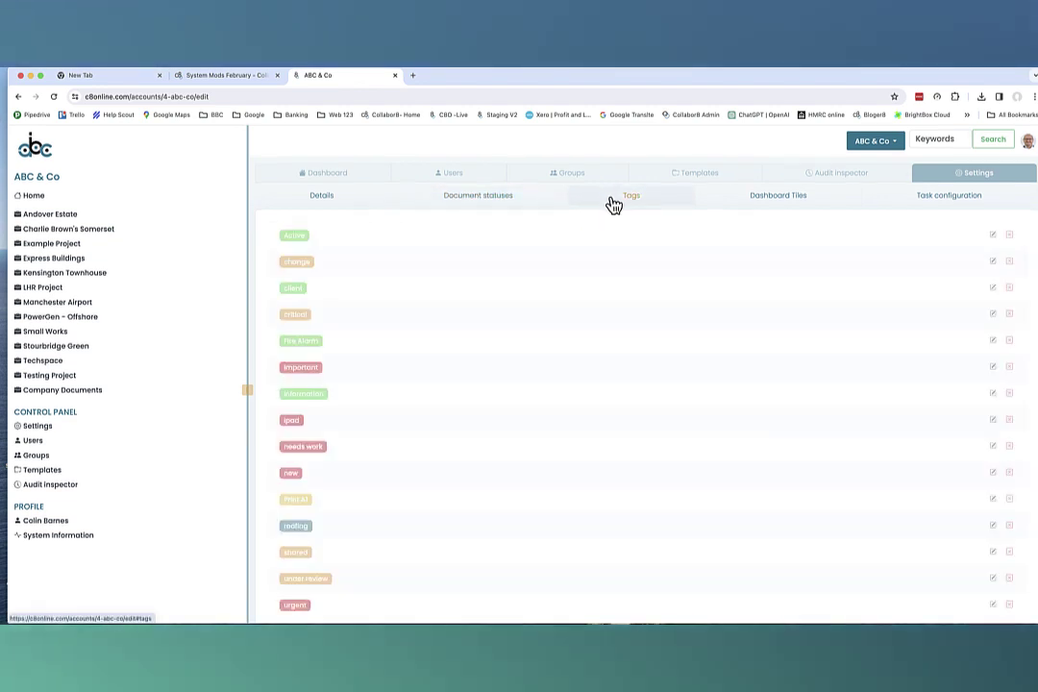
scroll(611, 206, down, 1)
scroll(549, 244, up, 1)
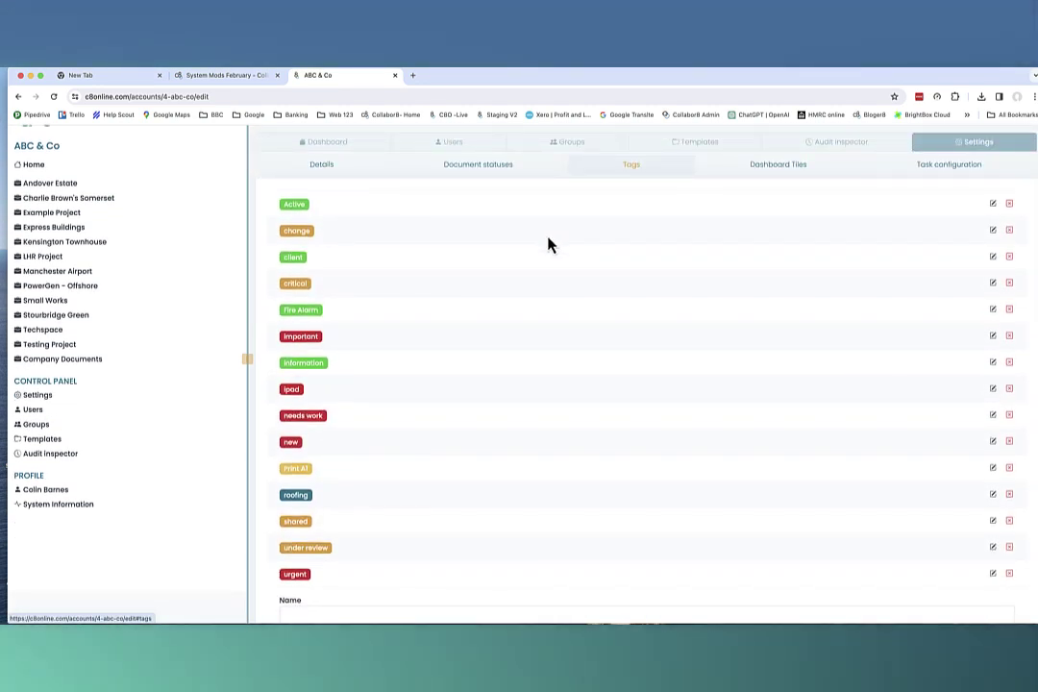
scroll(548, 244, up, 1)
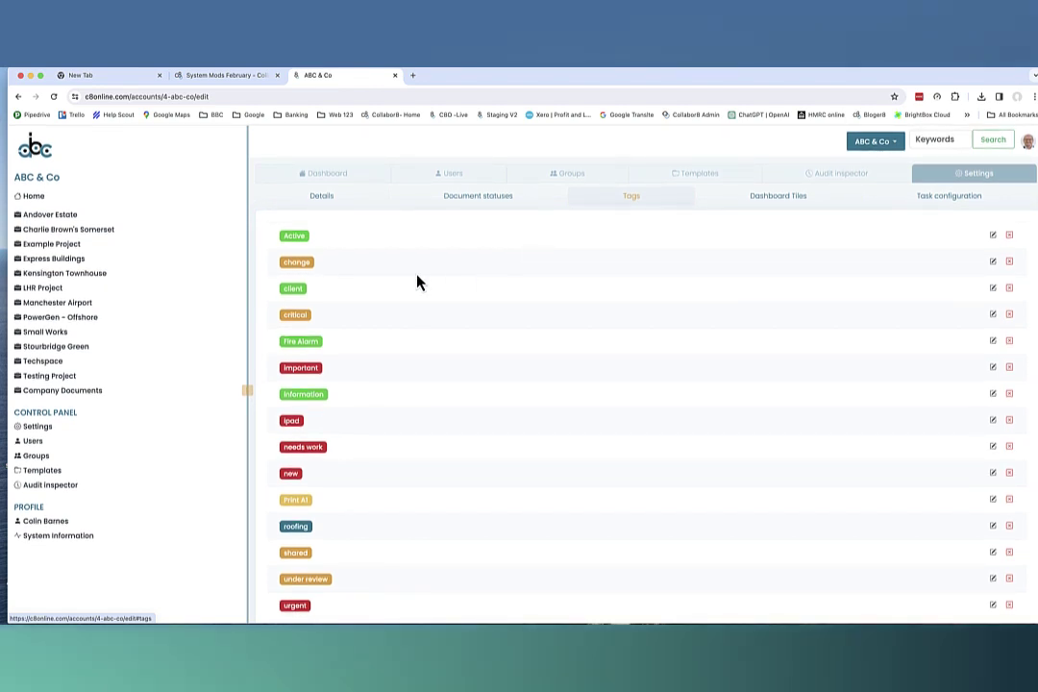
scroll(417, 282, down, 1)
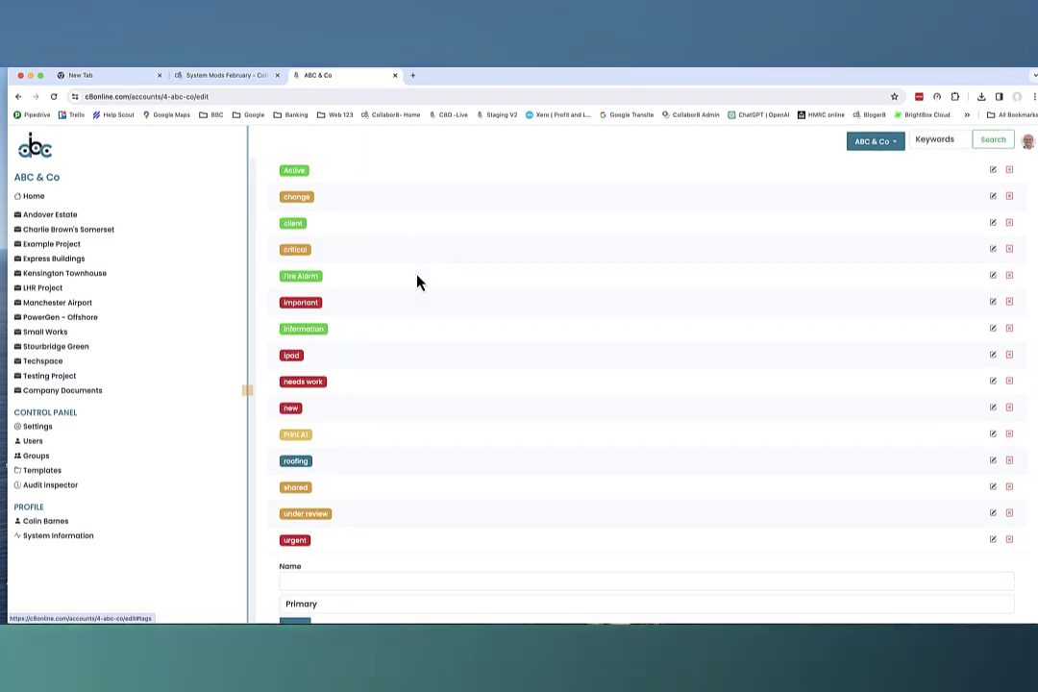
scroll(504, 304, up, 1)
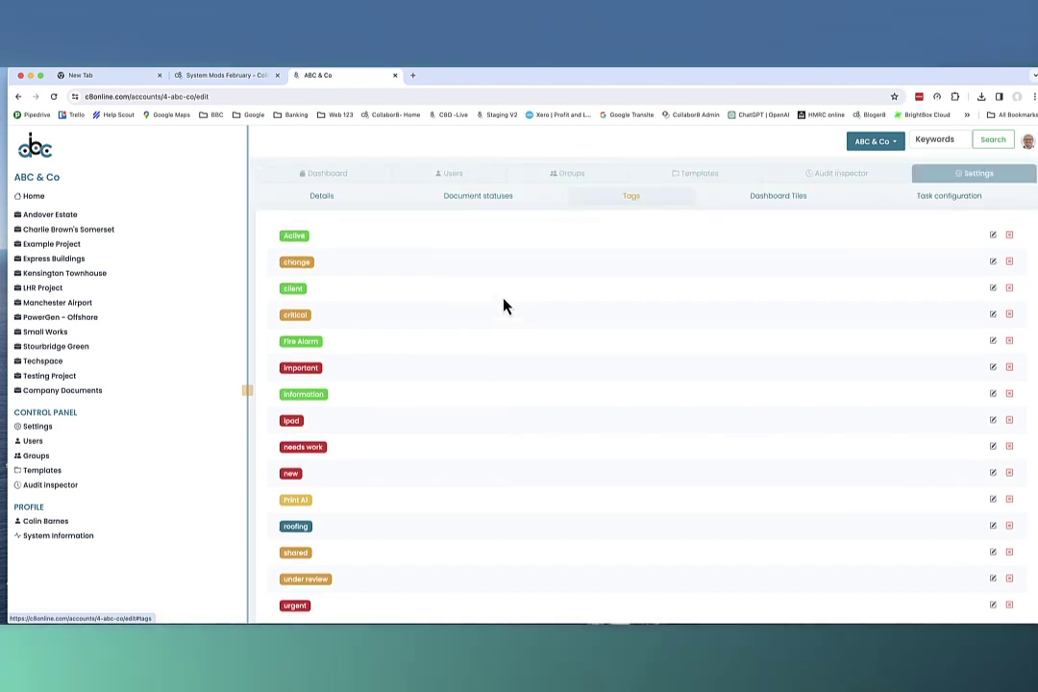
- Examine the account's dashboard tiles and the list of task types in the task configuration
click(764, 205)
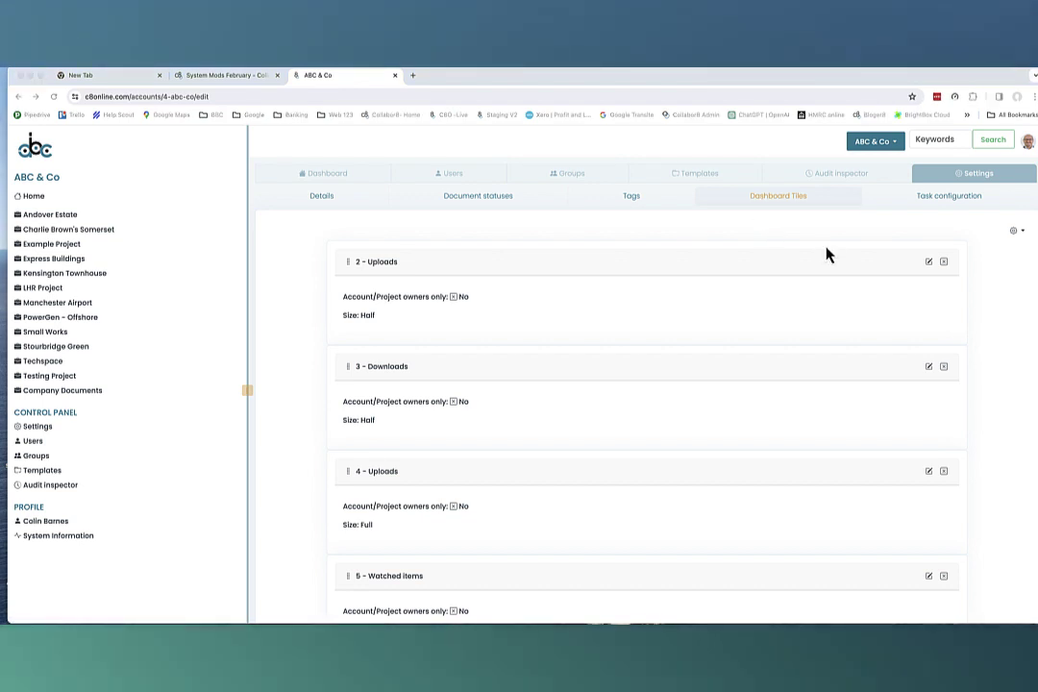
click(942, 205)
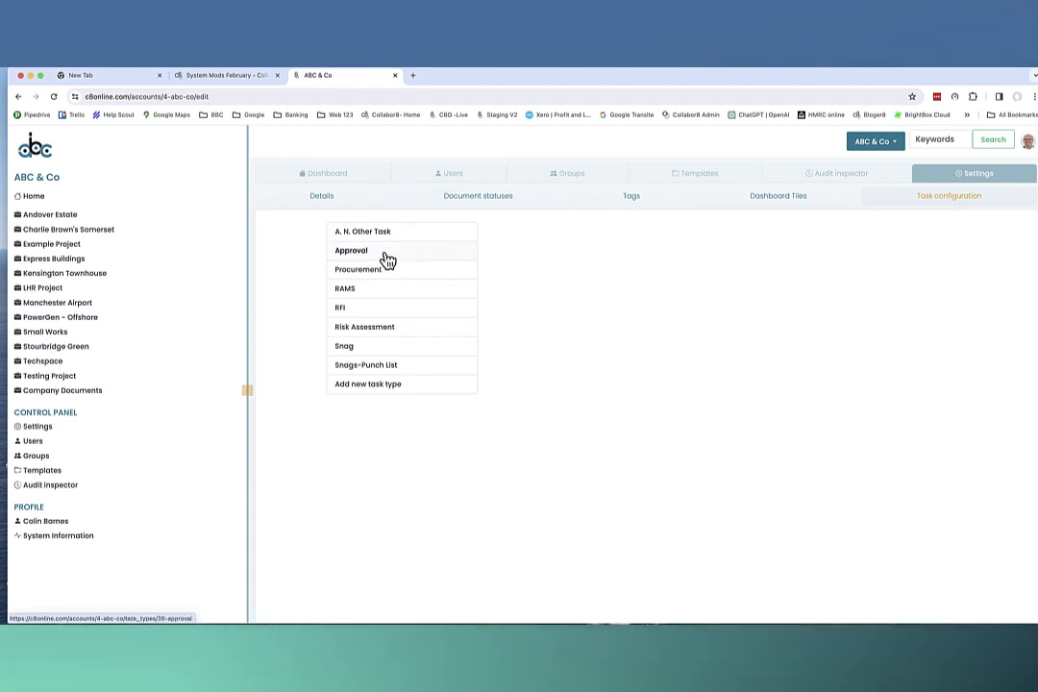
- Open the Approval task type and expand its Approval Simple and Approval Multi templates to examine their actions
click(388, 260)
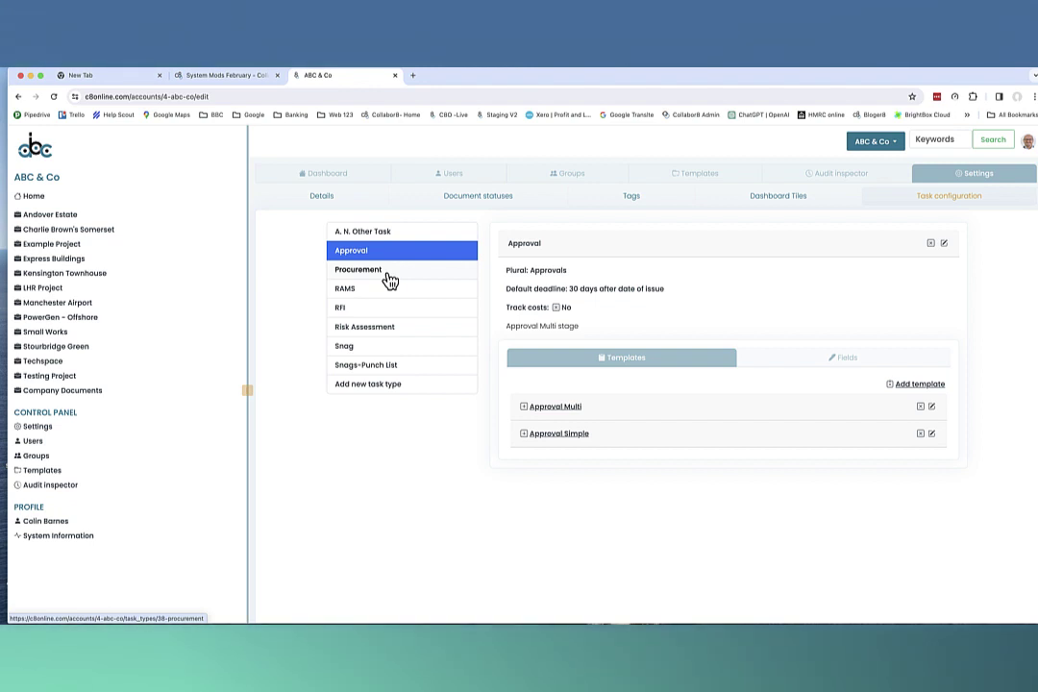
click(524, 434)
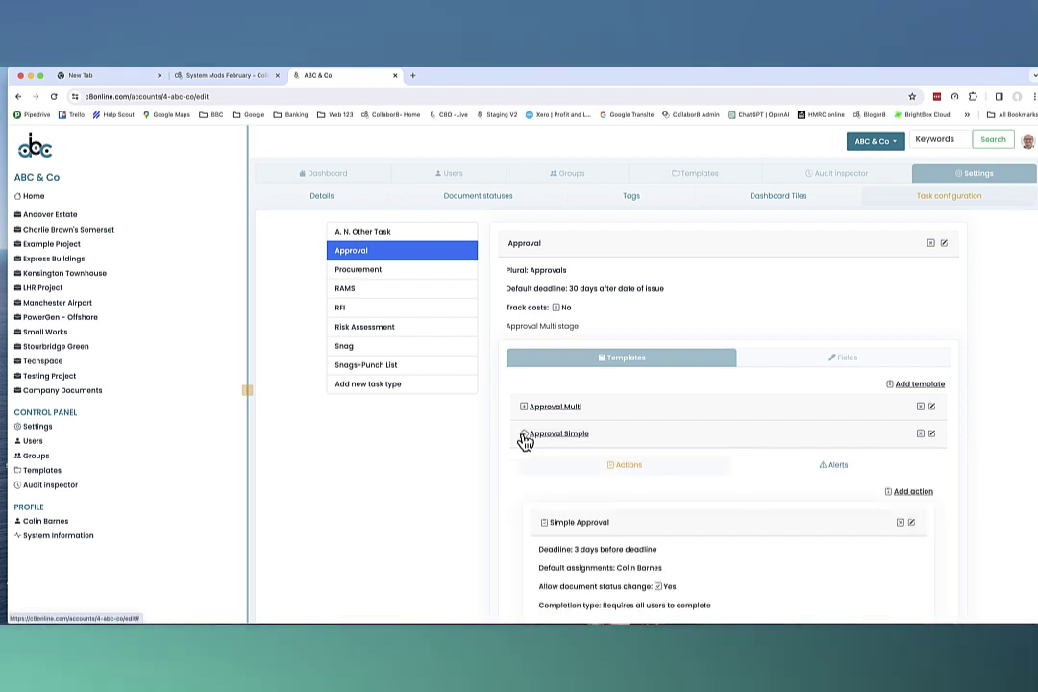
click(530, 411)
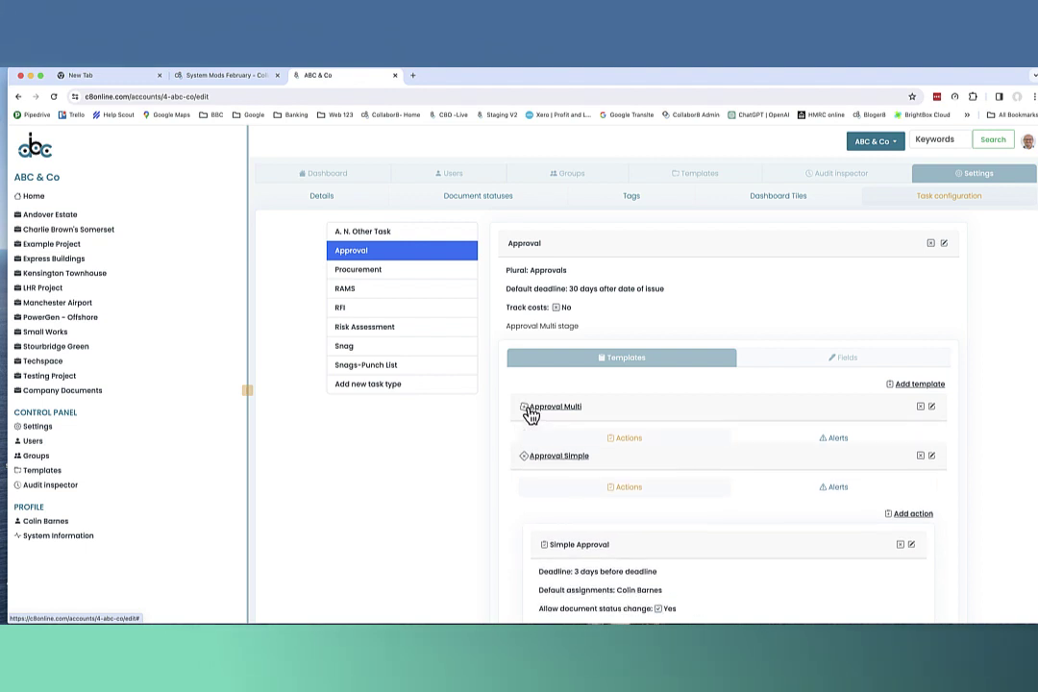
scroll(637, 470, down, 1)
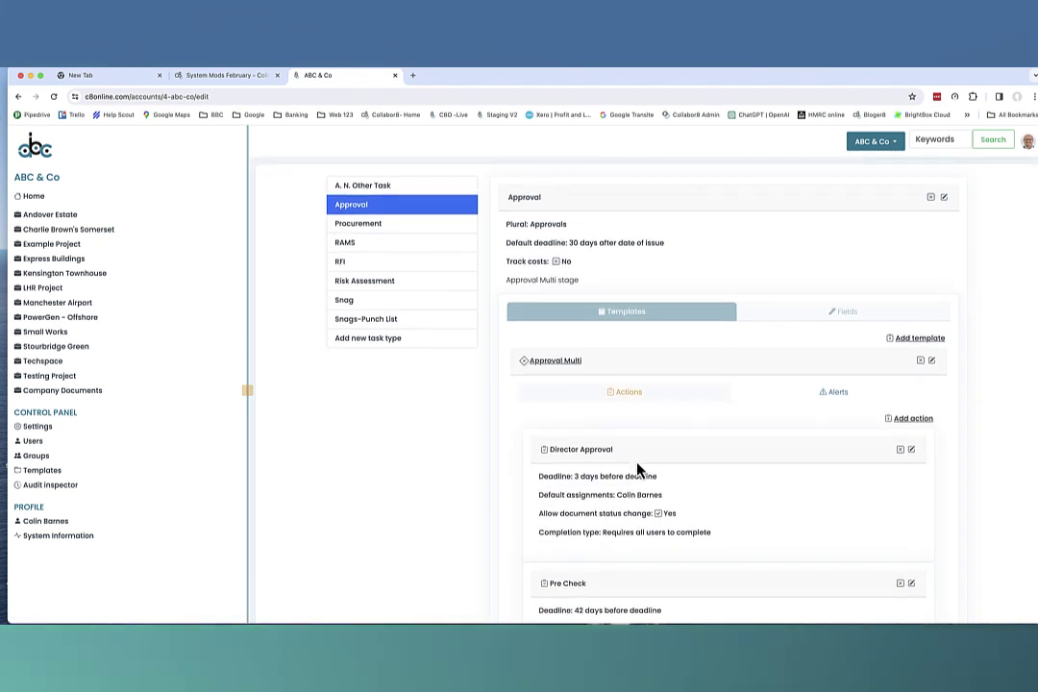